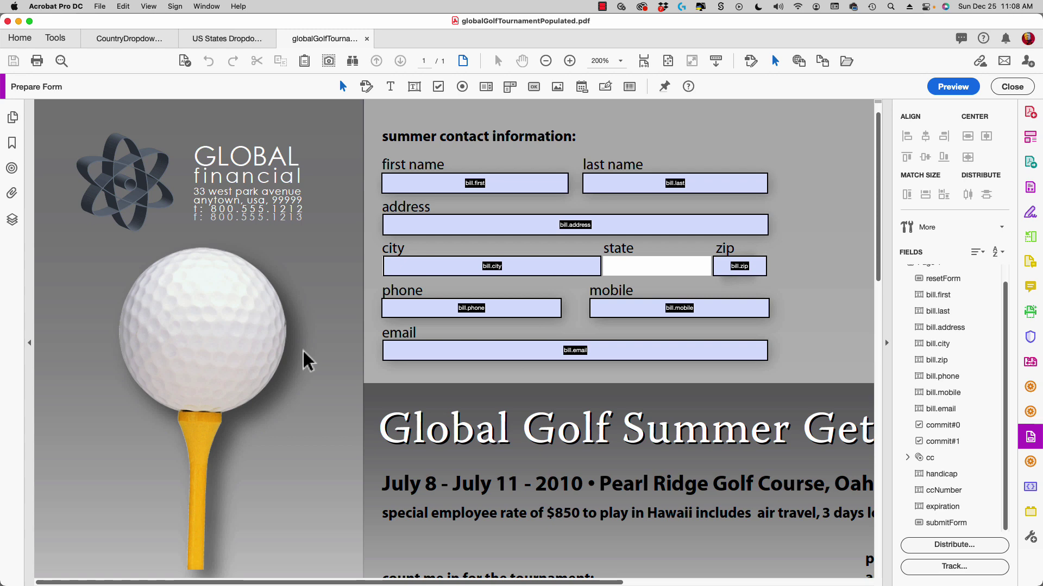
Step: Briefly switch to the web browser, then return to the golf form in Acrobat
key(super+Tab)
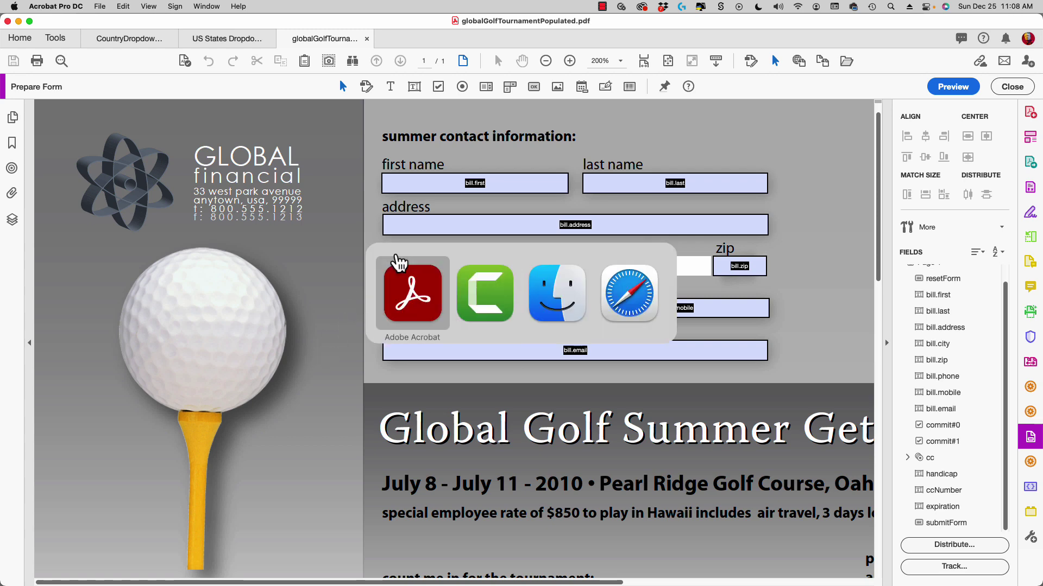
click(612, 267)
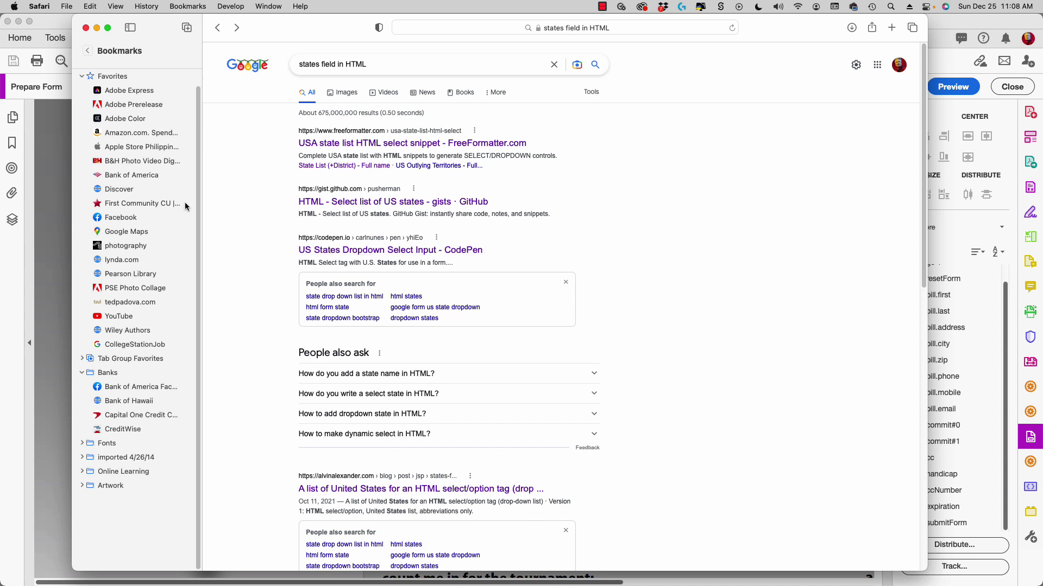
click(53, 173)
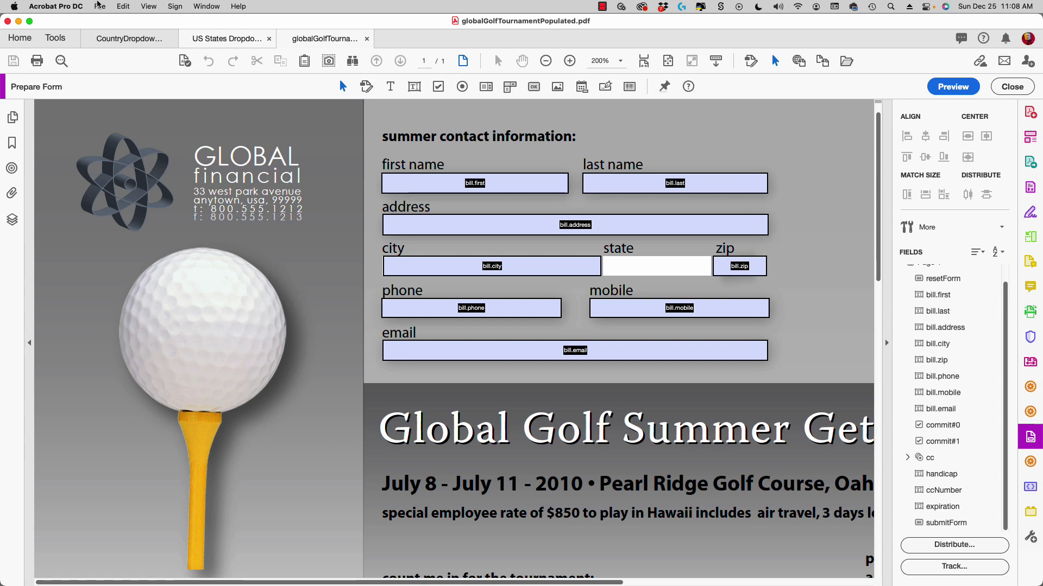
Step: Review the Create PDF from Web Page settings: multiple levels, same server, same path
click(98, 6)
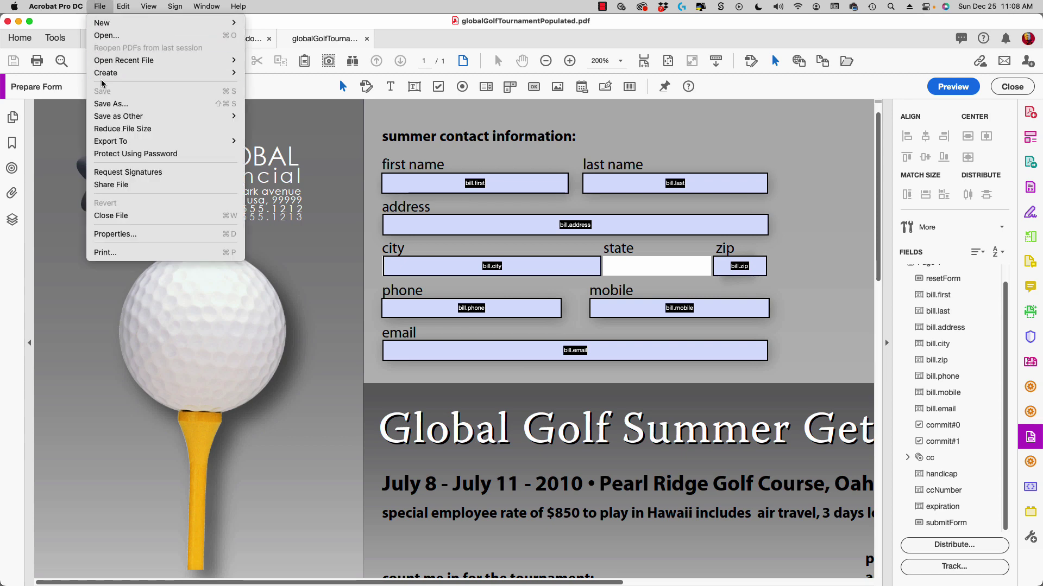
mouse_move(106, 73)
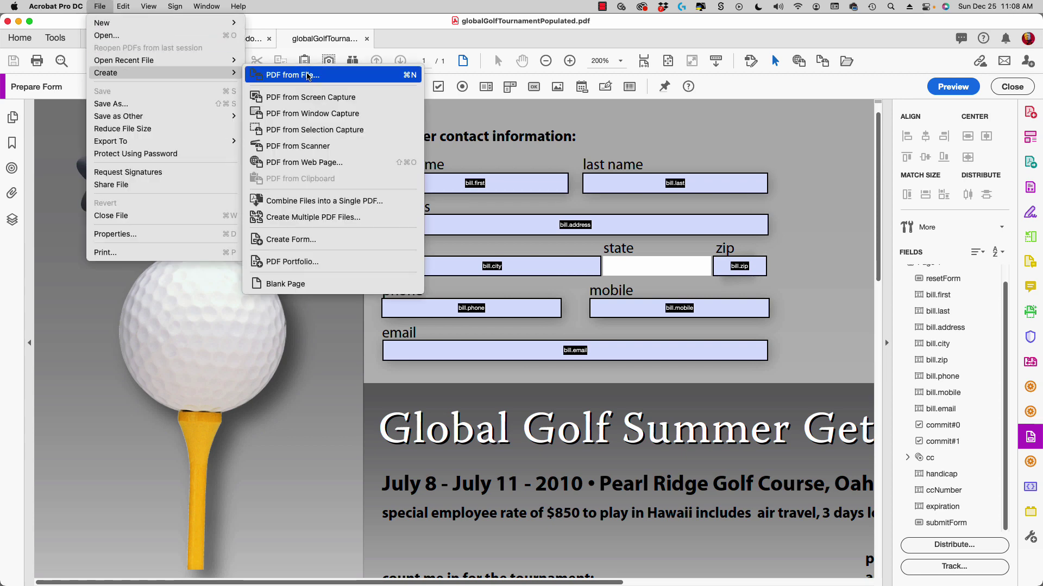
click(339, 166)
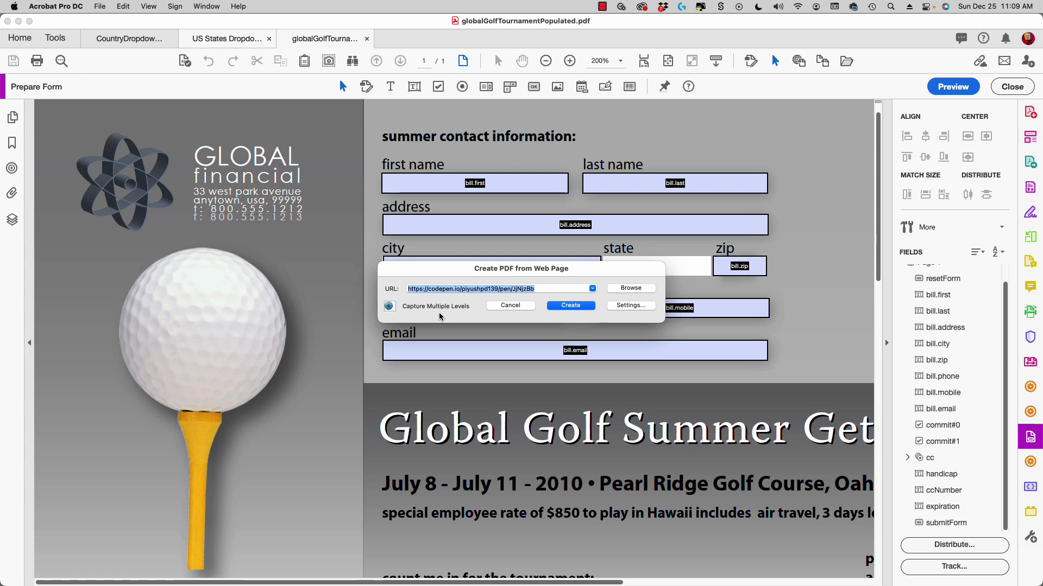
click(388, 307)
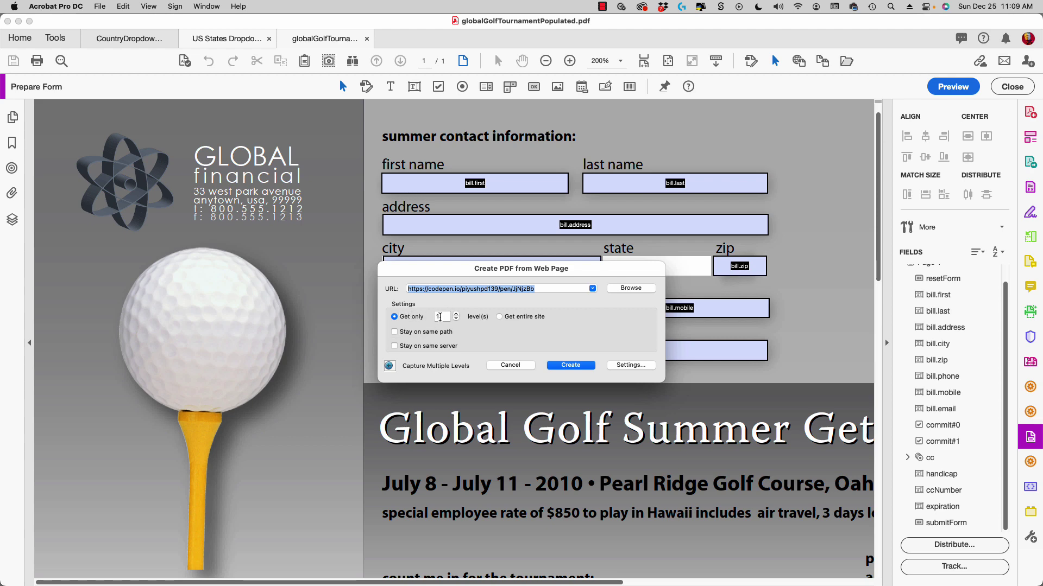
click(395, 347)
click(423, 332)
click(511, 365)
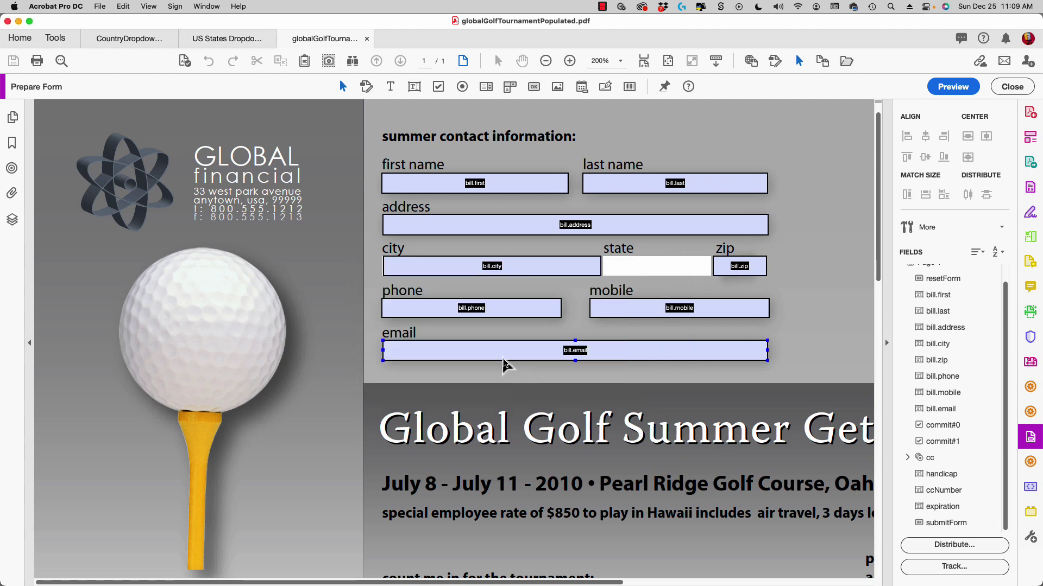
Step: Copy the state dropdown from the US States Dropdown Select Input document and return to the golf form
click(224, 37)
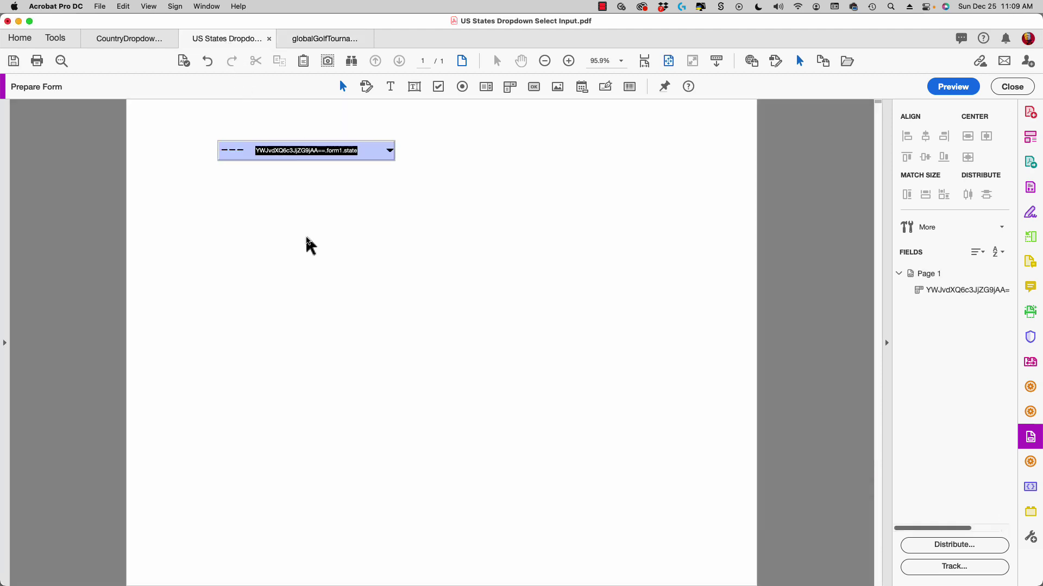
click(462, 87)
click(378, 155)
right_click(366, 154)
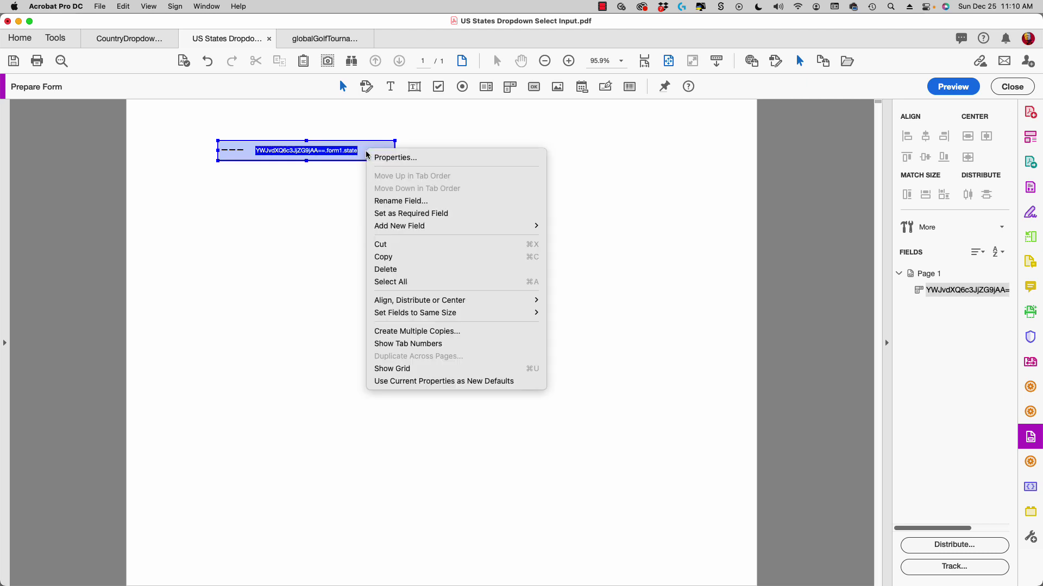
click(380, 256)
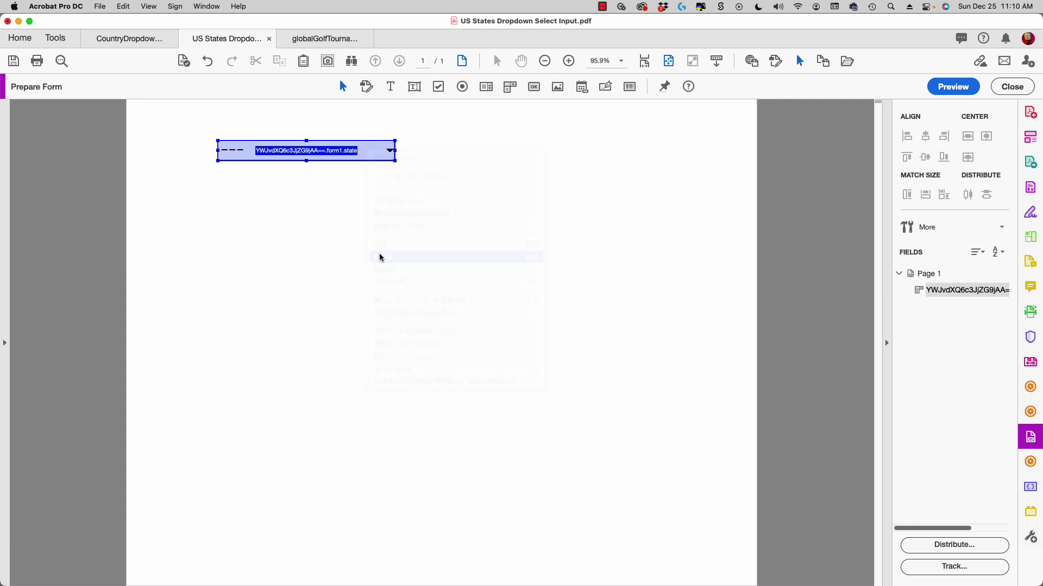
click(321, 39)
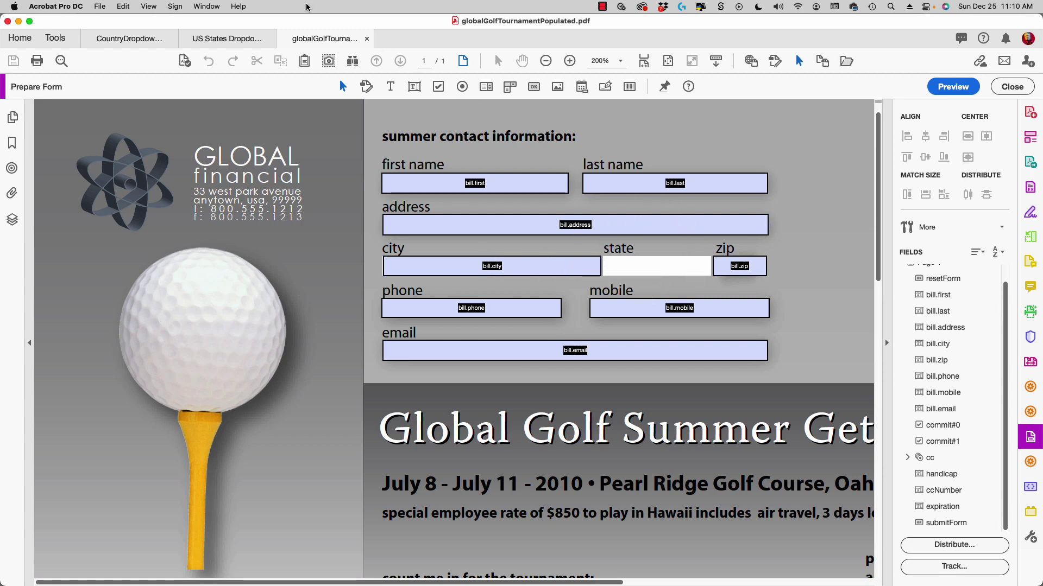
Step: Paste the copied states dropdown, move it into the state slot, and narrow it to end before zip
click(122, 6)
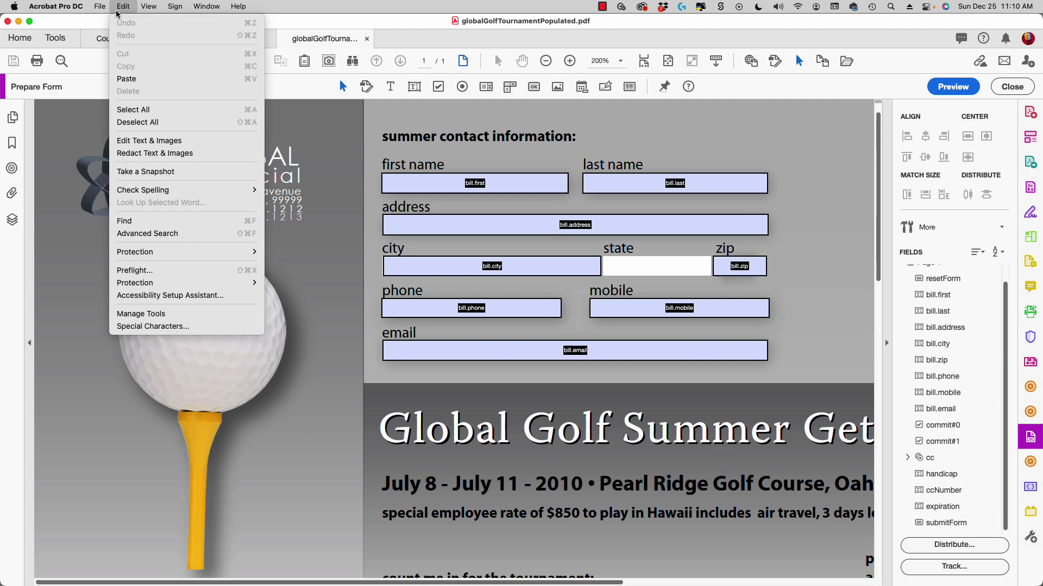
click(125, 79)
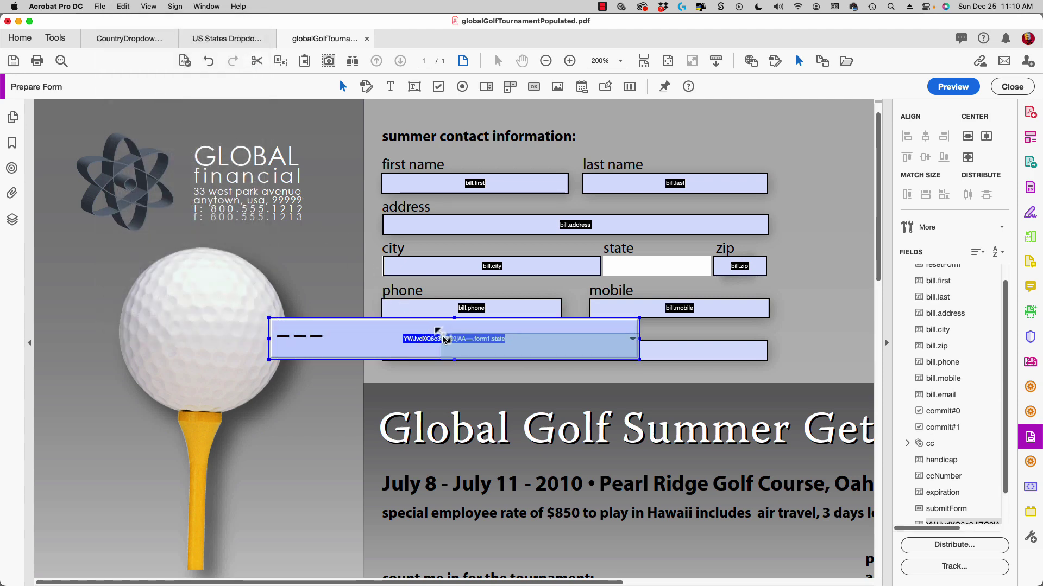
drag(515, 330, 520, 332)
mouse_move(598, 346)
mouse_down()
mouse_move(635, 326)
mouse_move(682, 271)
mouse_up()
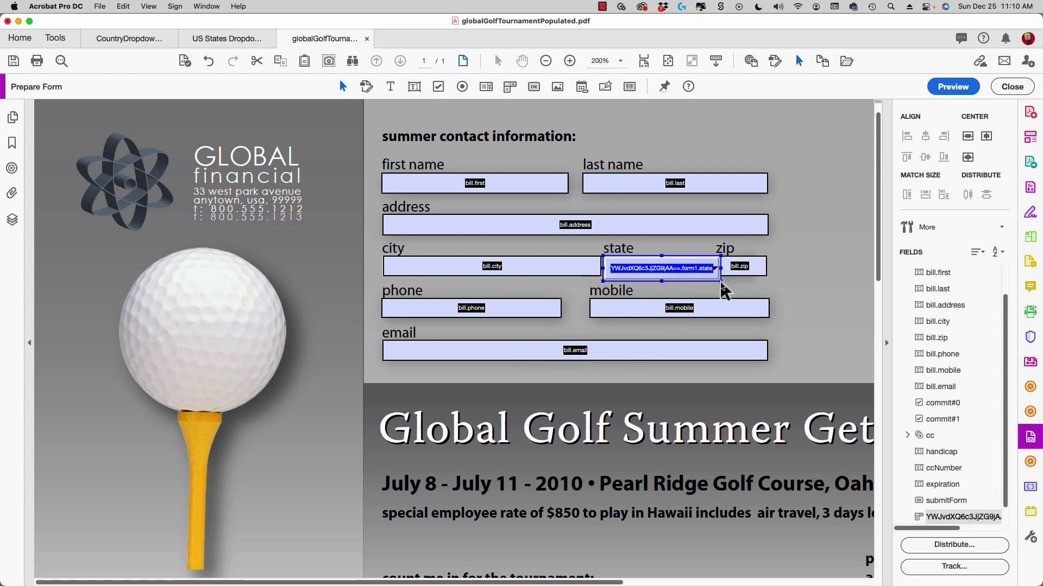
drag(720, 281, 712, 277)
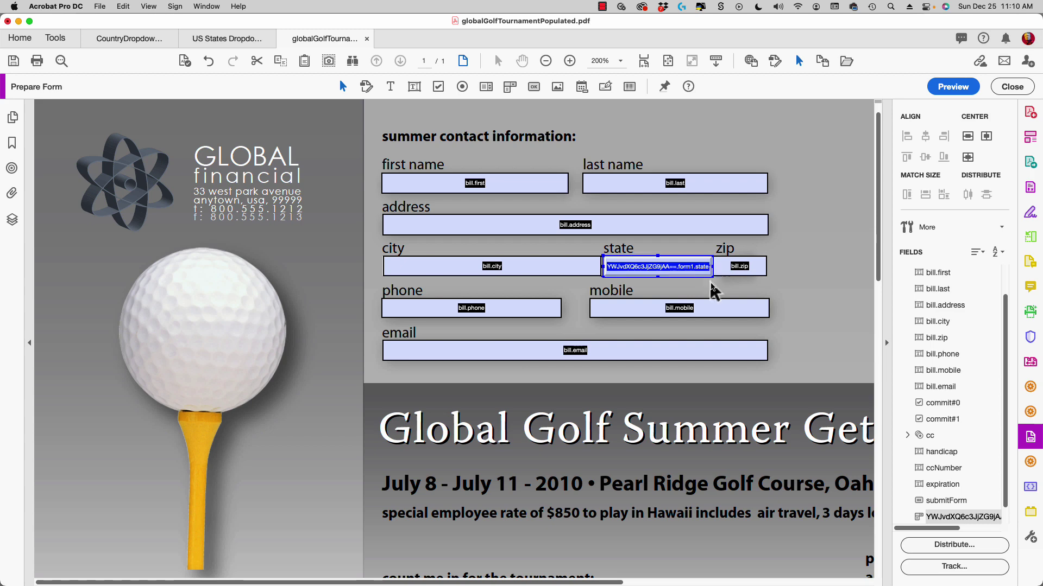
Step: Give the state dropdown a Solid line style with transparent border and fill colours
right_click(683, 268)
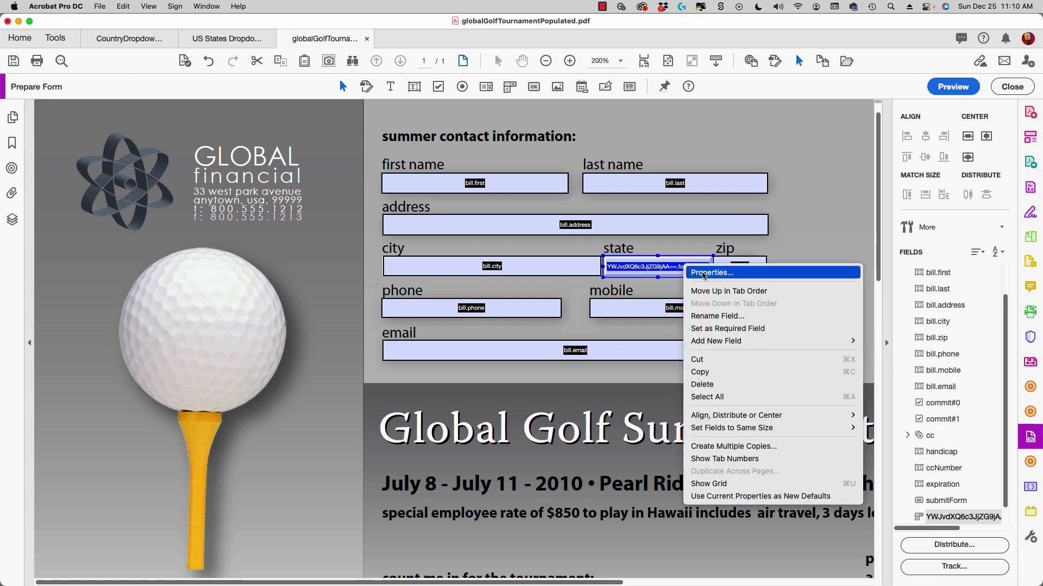
click(727, 274)
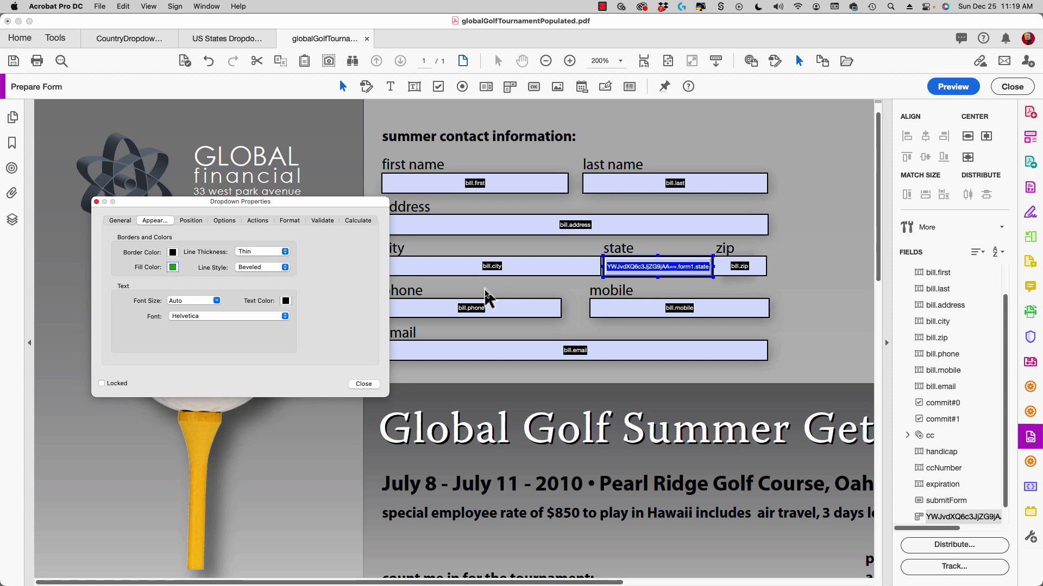
shift+click(486, 271)
drag(304, 204, 481, 190)
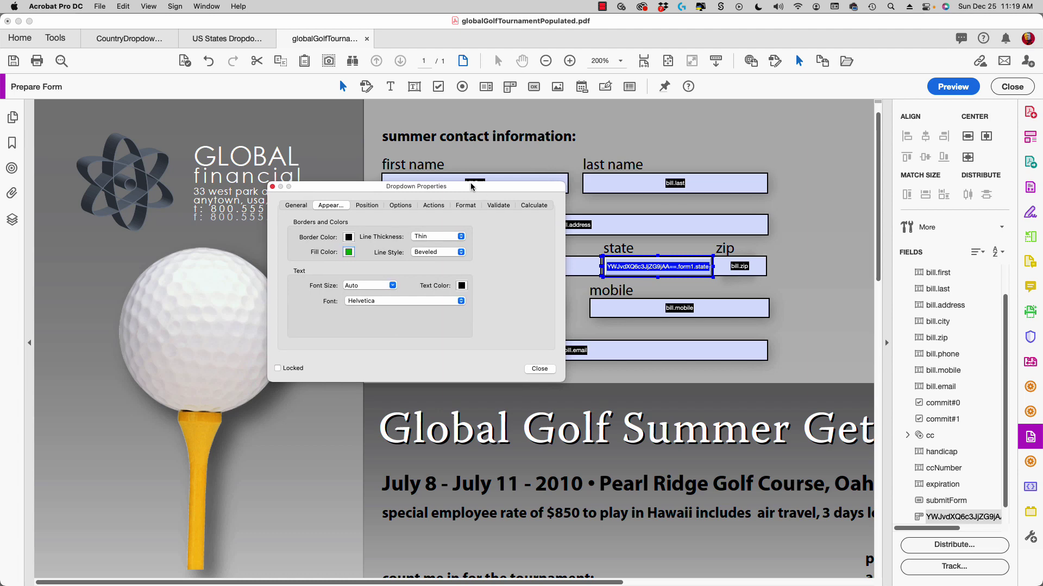
click(434, 252)
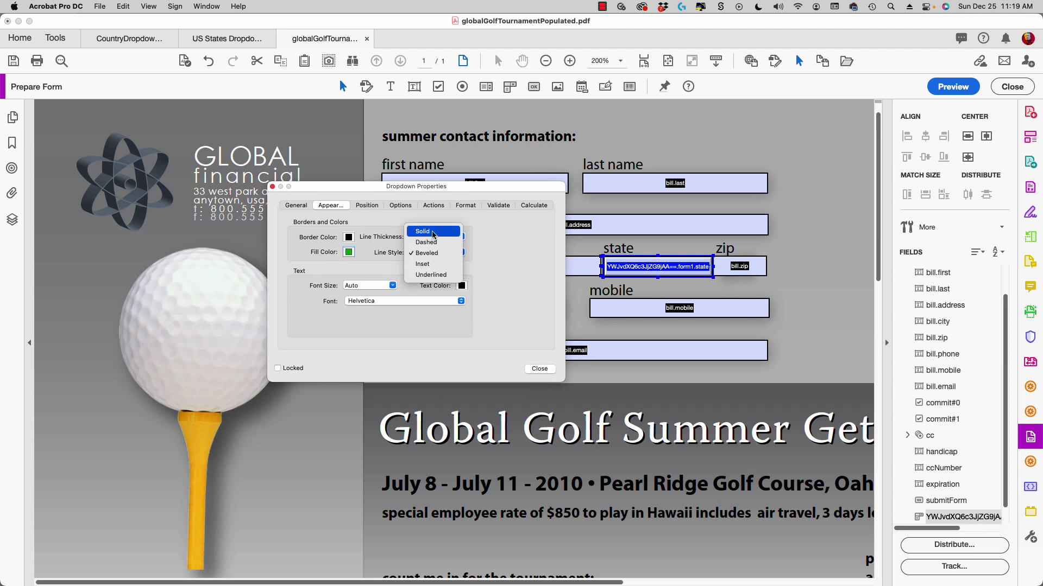
click(434, 232)
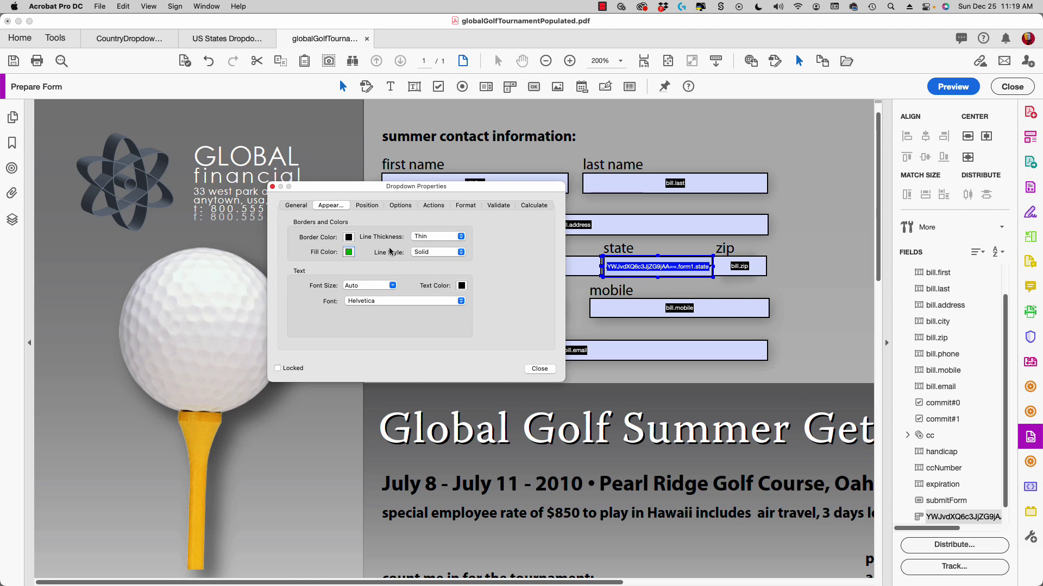
click(348, 239)
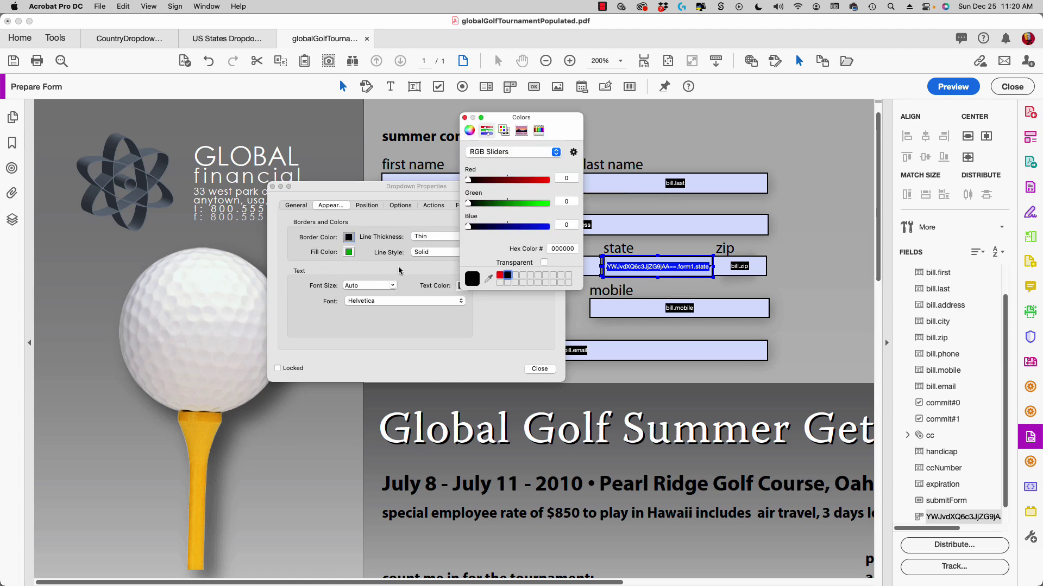
click(544, 264)
click(349, 253)
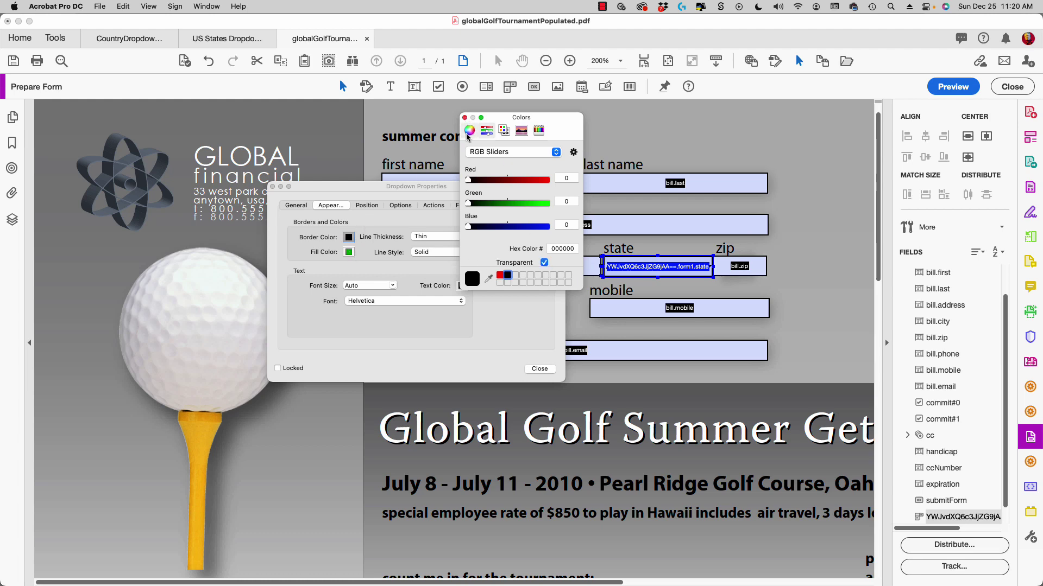
click(349, 252)
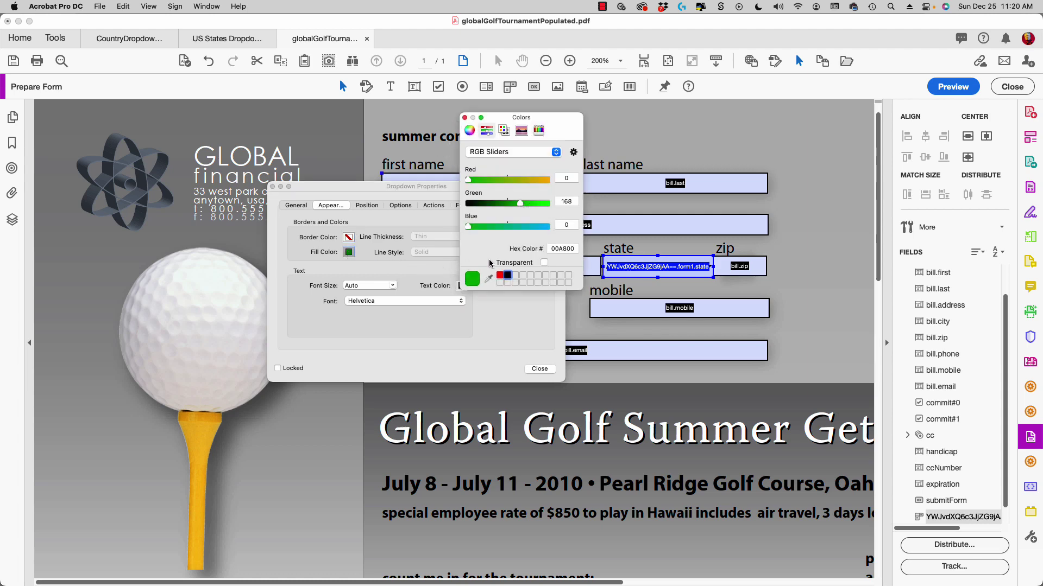
click(543, 263)
click(465, 117)
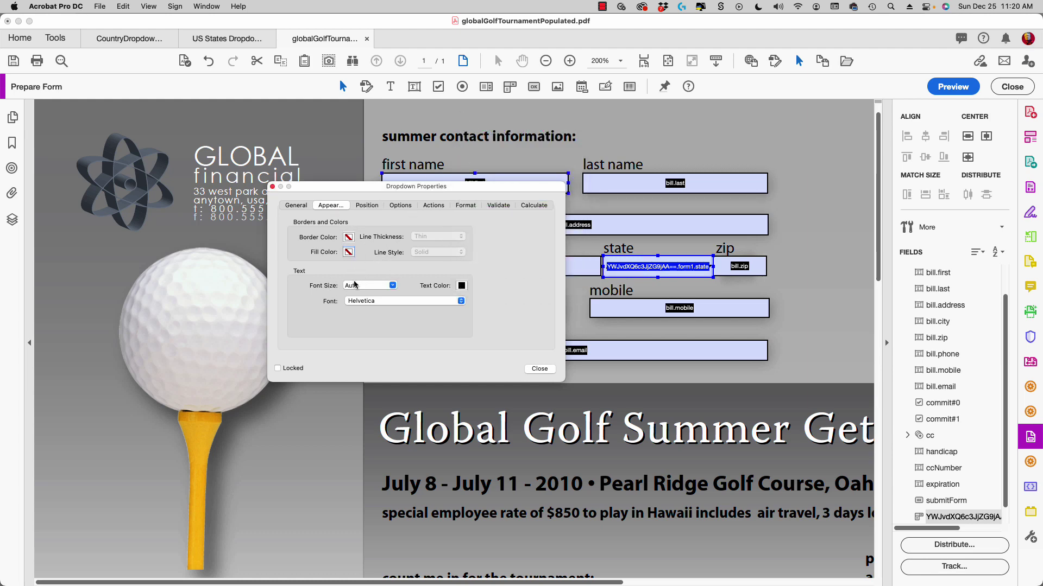
Step: Keep the font size at Auto, then reopen the dropdown's properties on the General tab
click(392, 287)
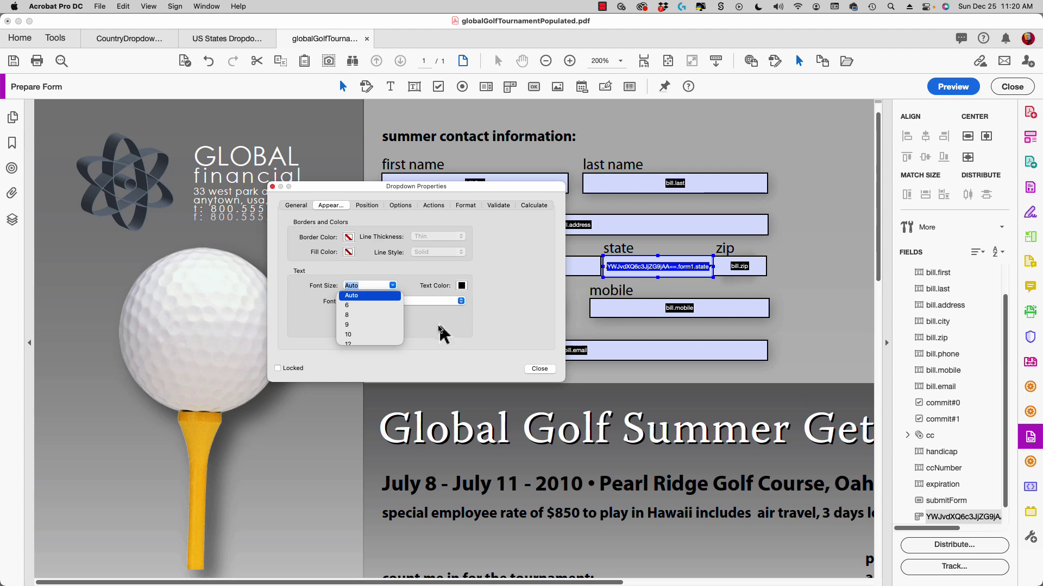
click(383, 298)
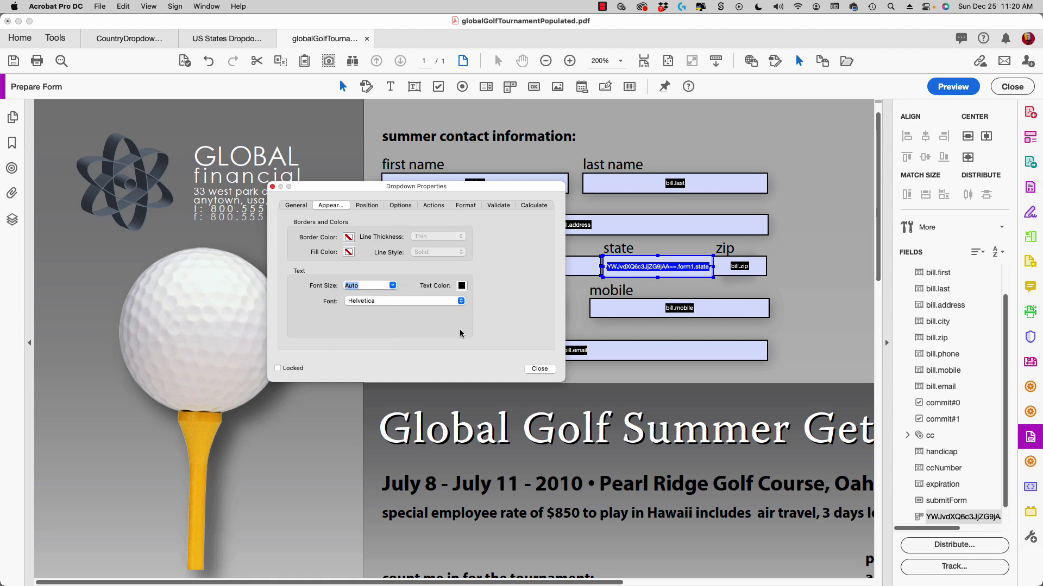
click(538, 369)
double_click(663, 268)
click(294, 206)
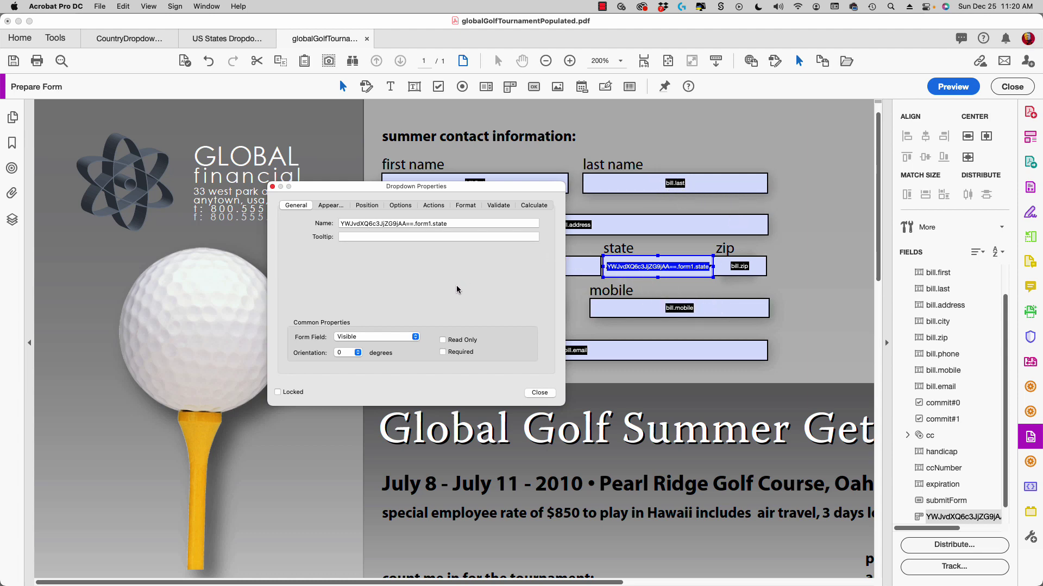
Step: Replace the field name with bill.state, correcting the mistyped 'boll.state', and close the dialog
drag(454, 224, 310, 224)
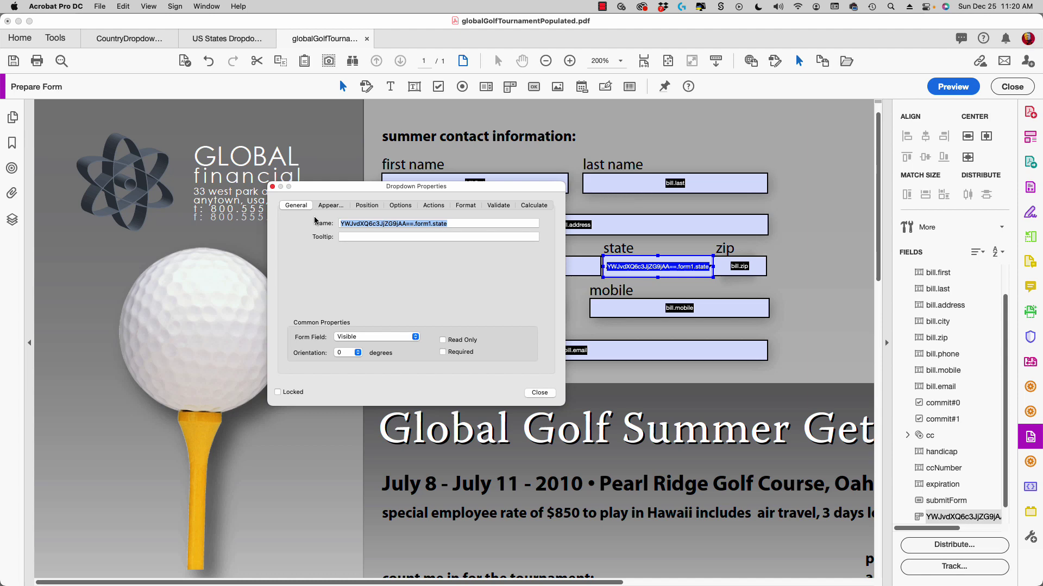
text(boll.)
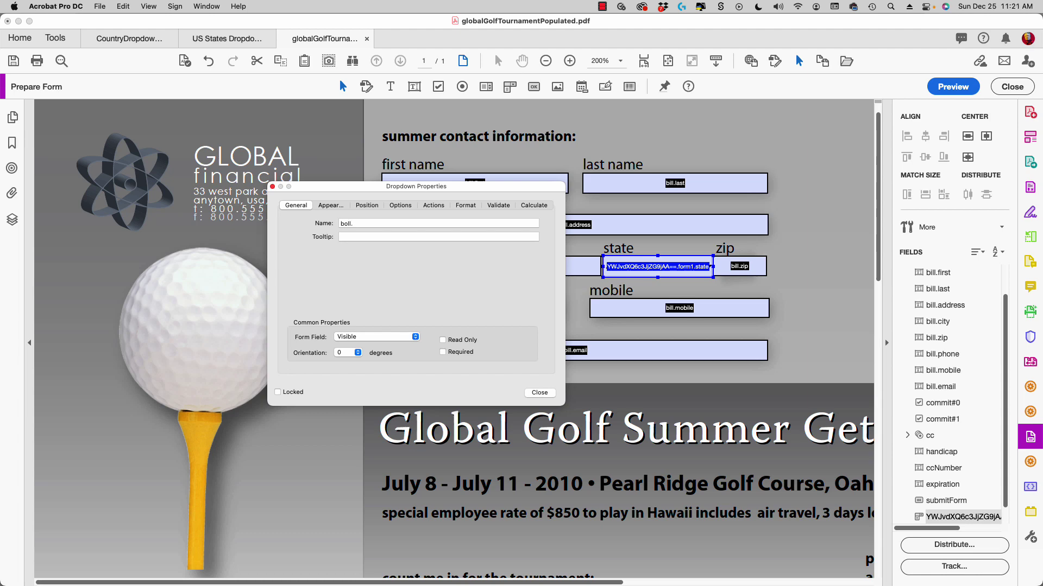
text(state)
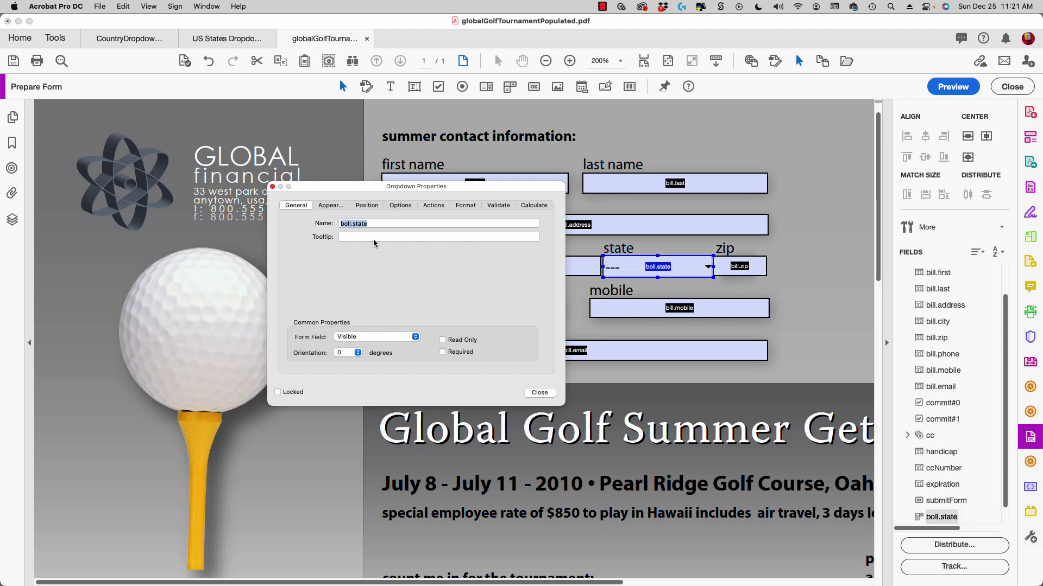
triple_click(349, 224)
click(349, 223)
key(BackSpace)
text(i)
key(Return)
click(545, 396)
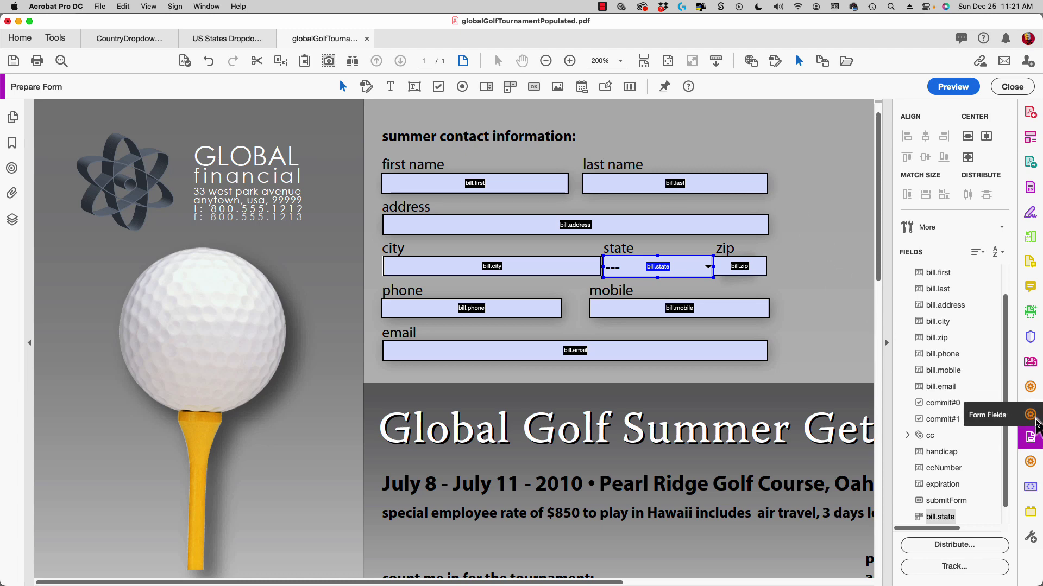
Step: Preview the form and scroll the state list from Alabama to Wyoming, then enter the zip field
click(1031, 428)
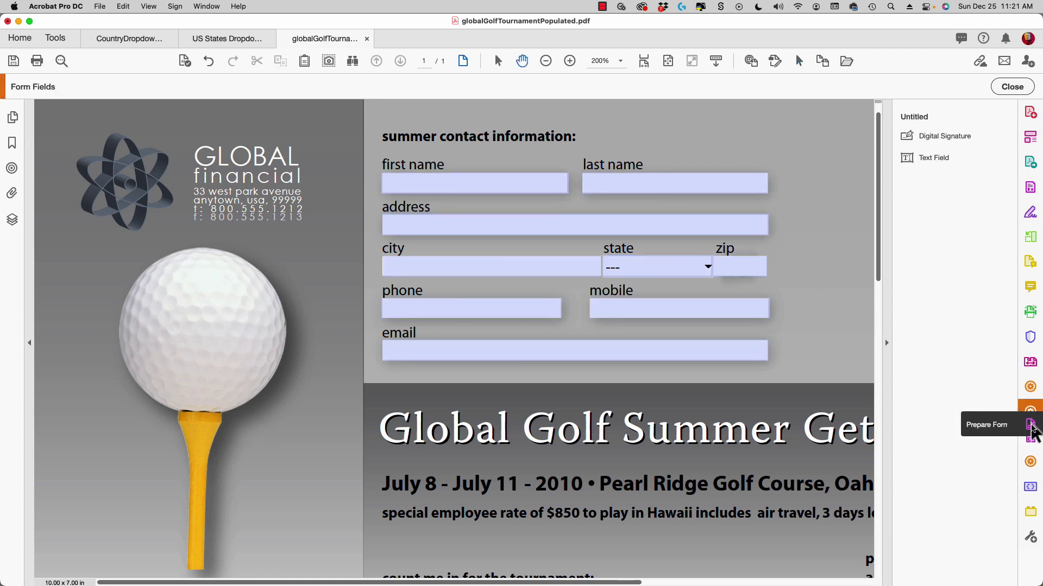
click(1032, 426)
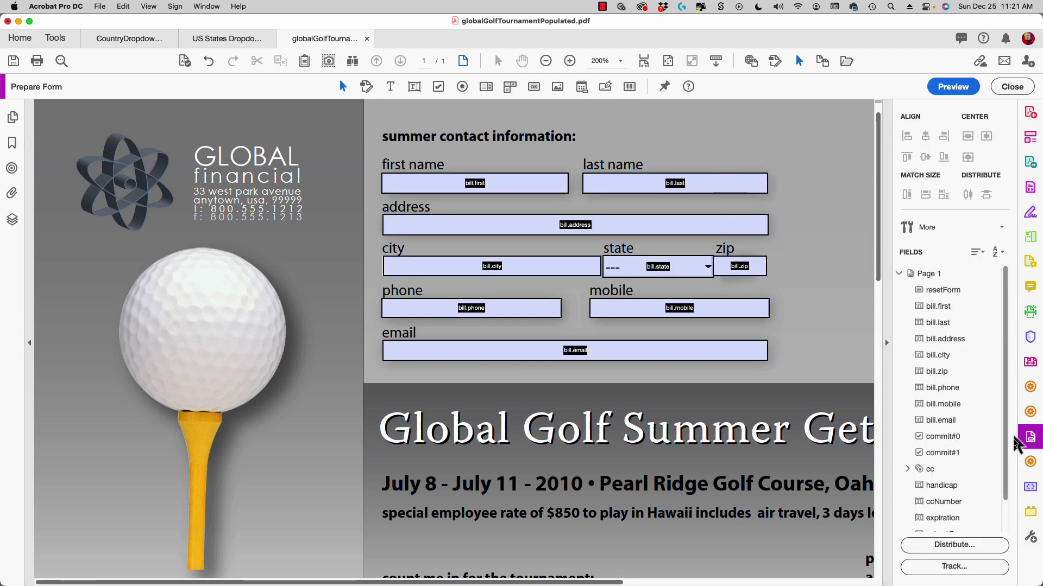
click(1030, 411)
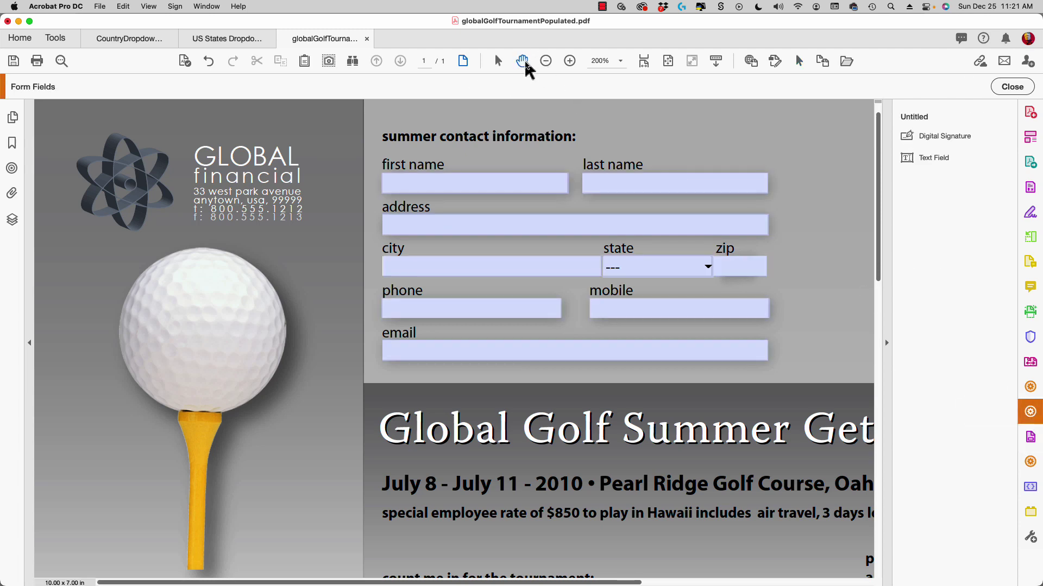
click(706, 266)
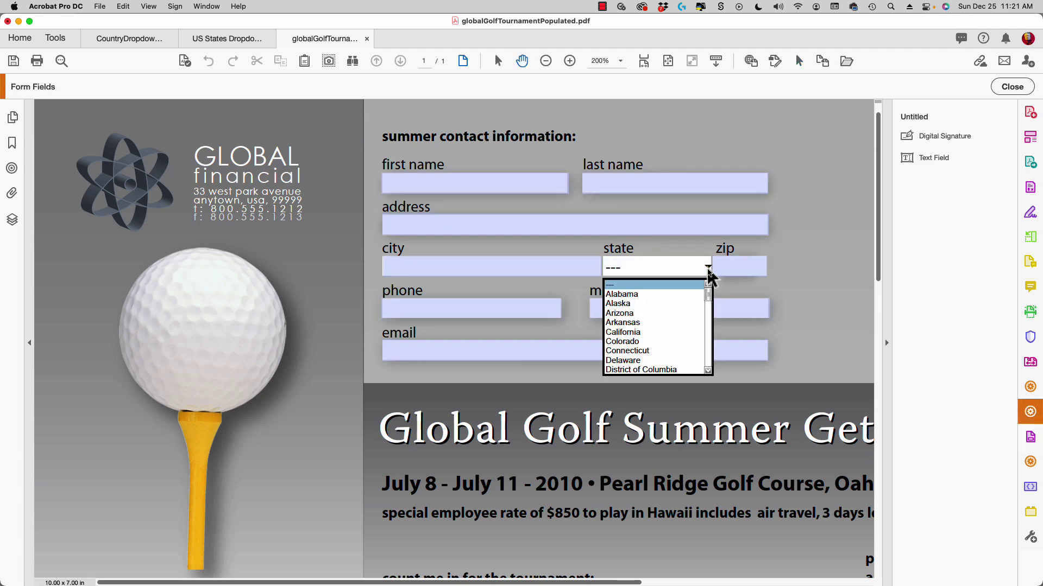
drag(707, 296, 703, 376)
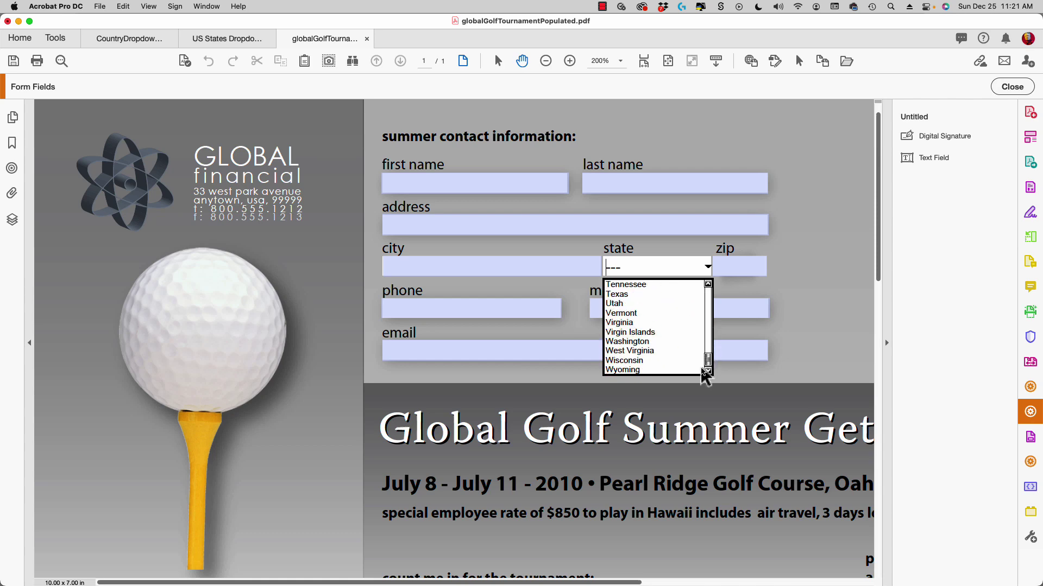
click(784, 281)
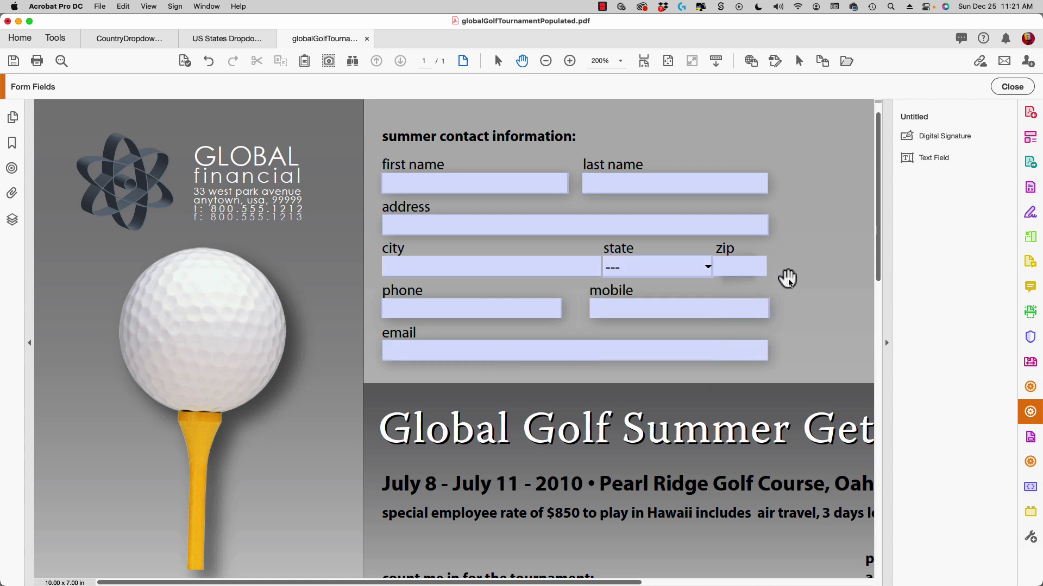
click(759, 264)
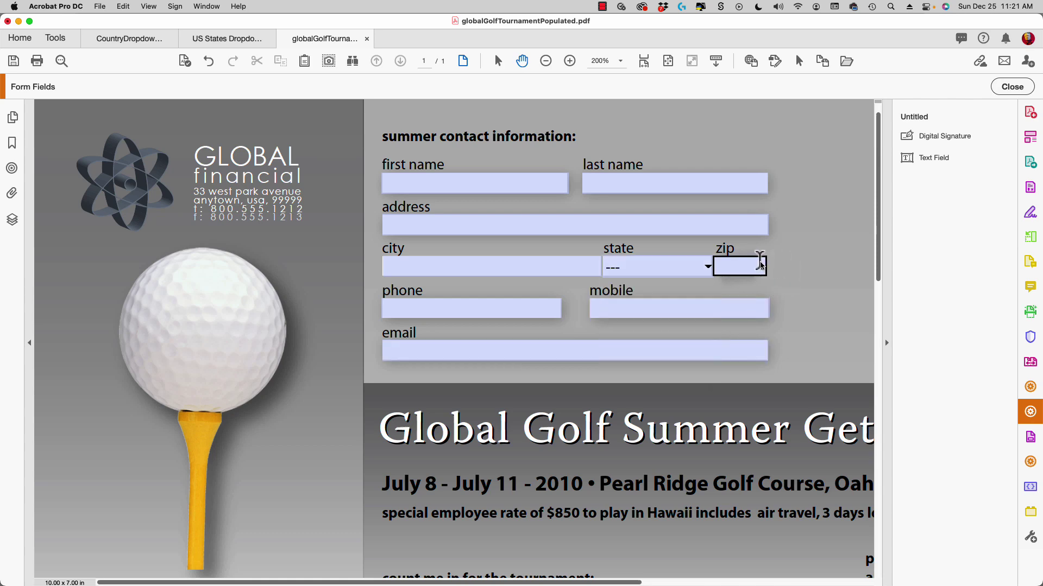